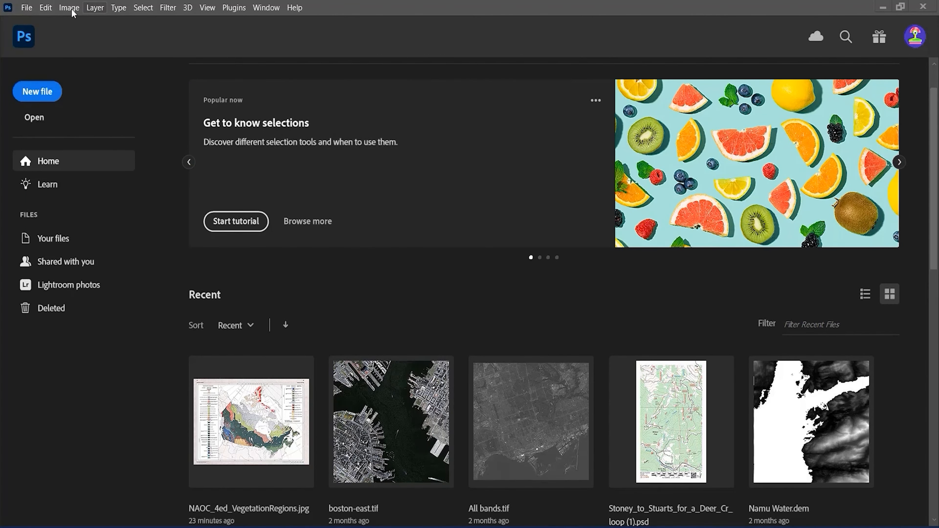
# Open the image NAOC_4ed_VegetationRegions.jpg from the GI Demo Data folder
pyautogui.click(32, 9)
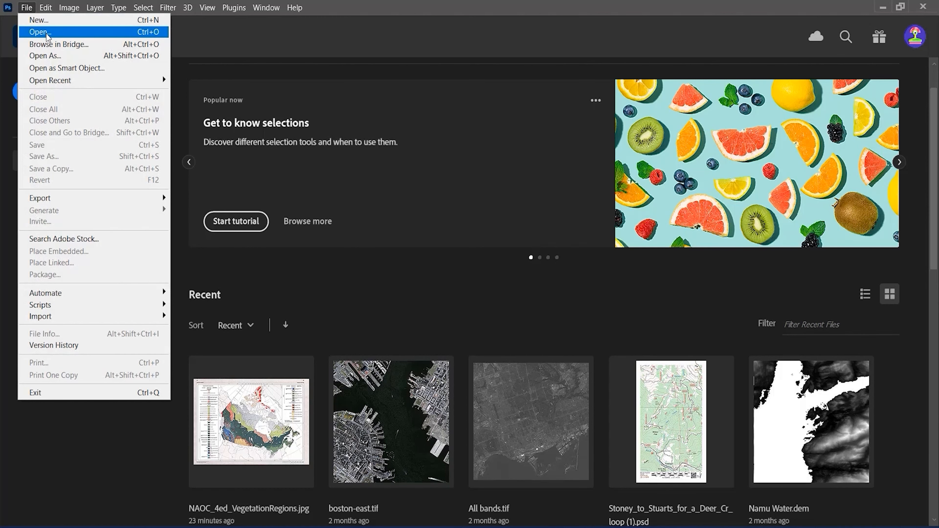
pyautogui.click(39, 34)
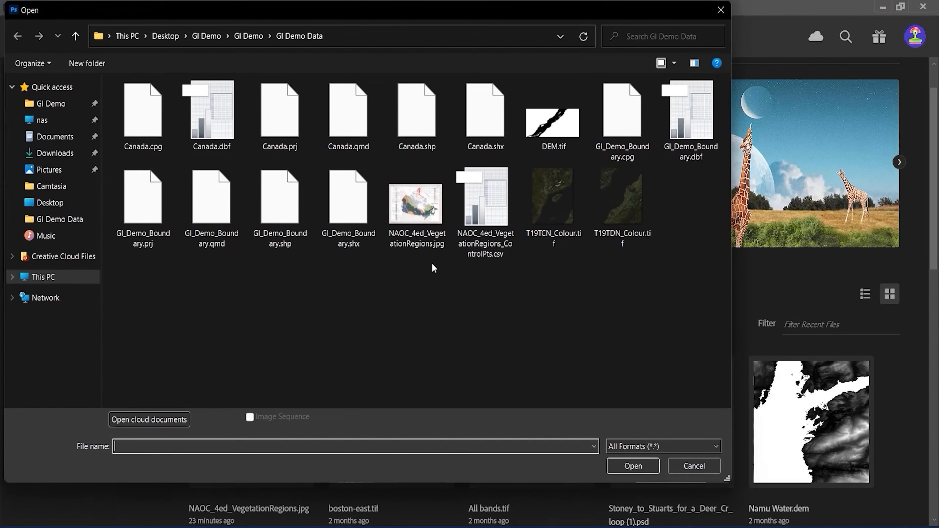
pyautogui.click(421, 219)
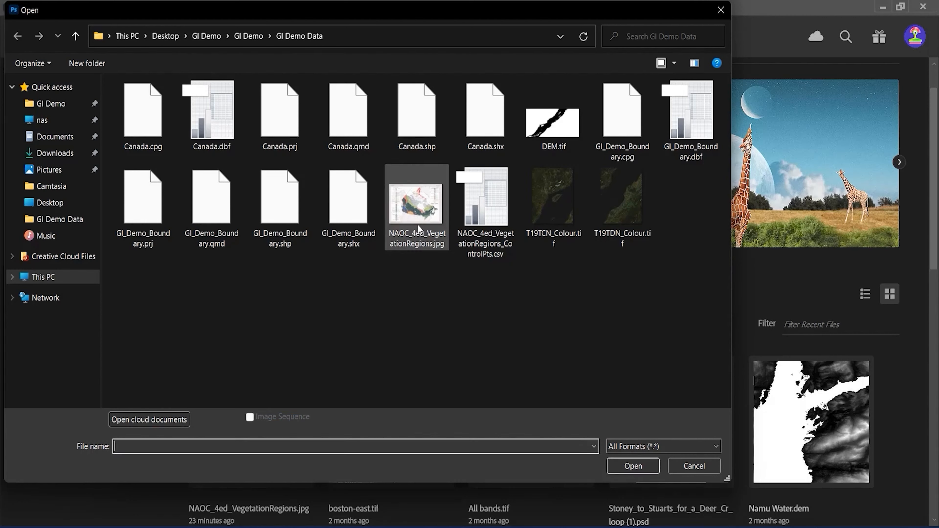
pyautogui.click(419, 226)
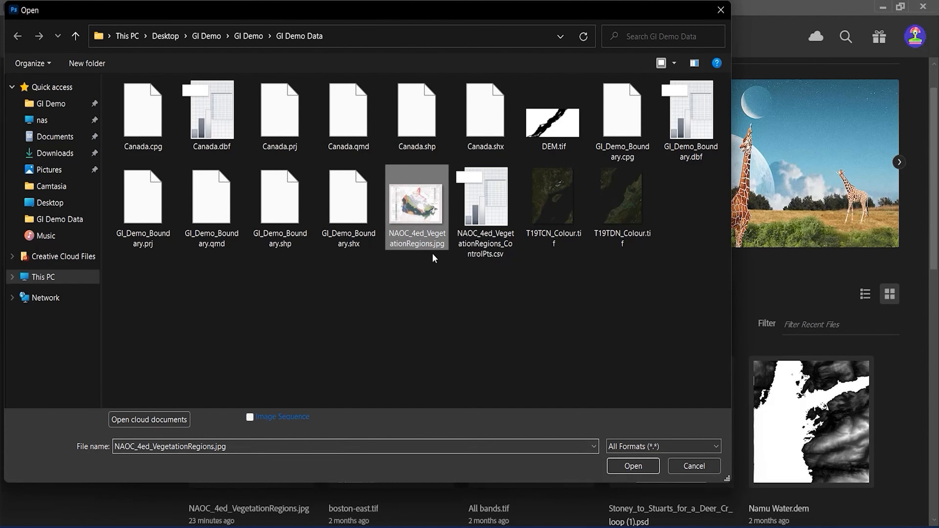
pyautogui.click(633, 466)
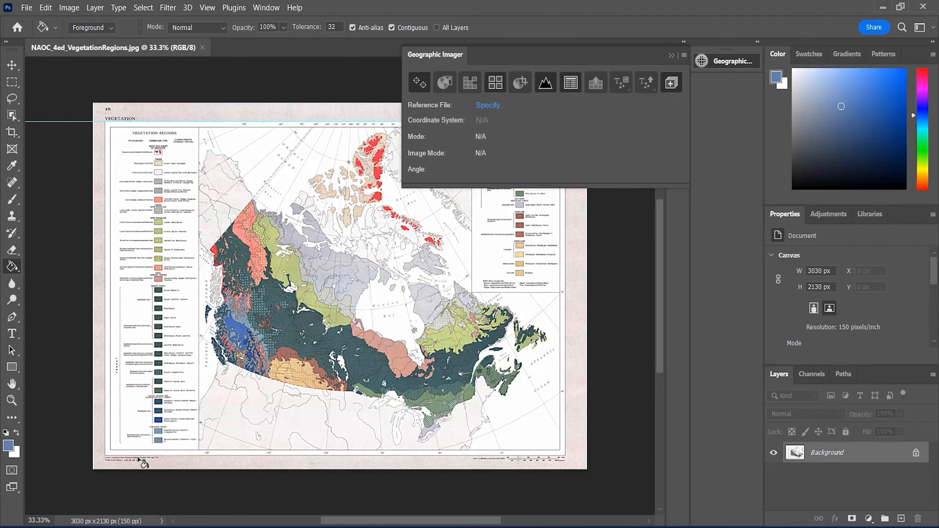
# Check the projection note in the map's lower-left margin and start georeferencing the image with Geographic Imager
pyautogui.scroll(5, 132, 459)
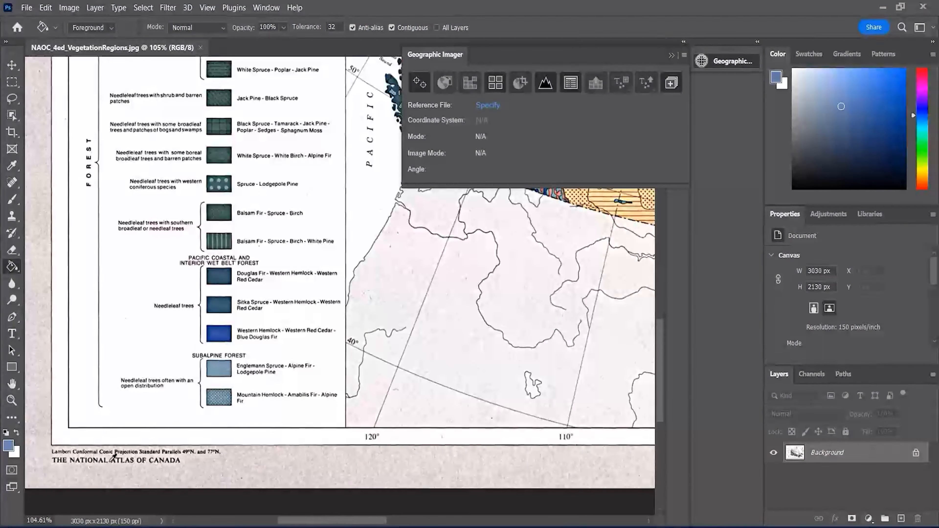
pyautogui.scroll(3, 112, 456)
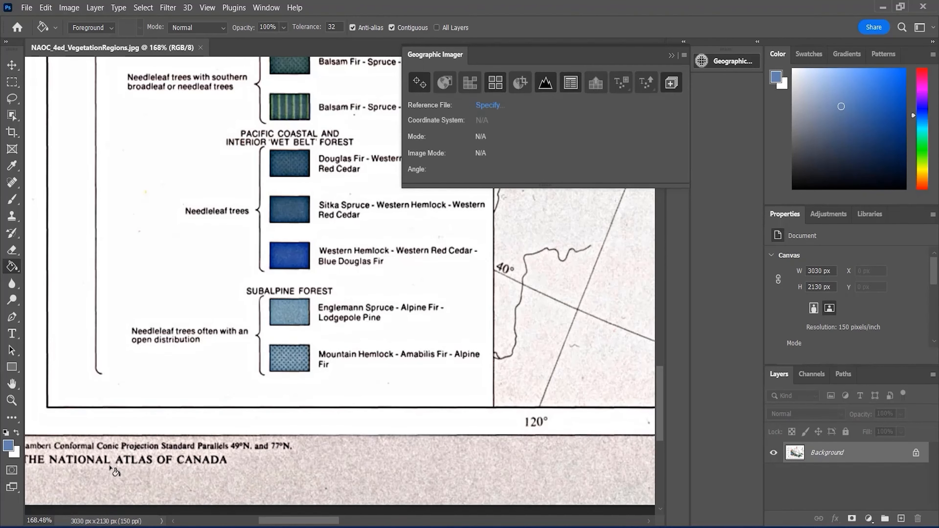
pyautogui.hscroll(-2, 113, 469)
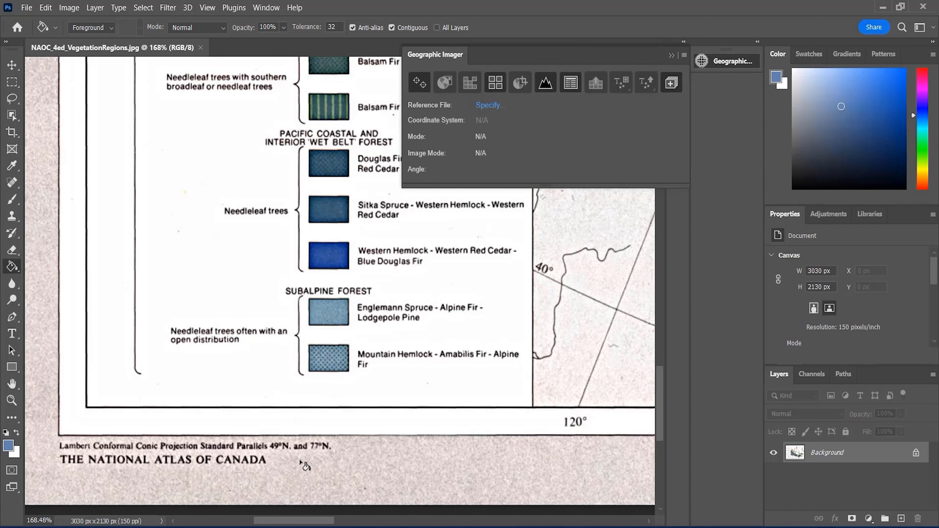
pyautogui.click(423, 82)
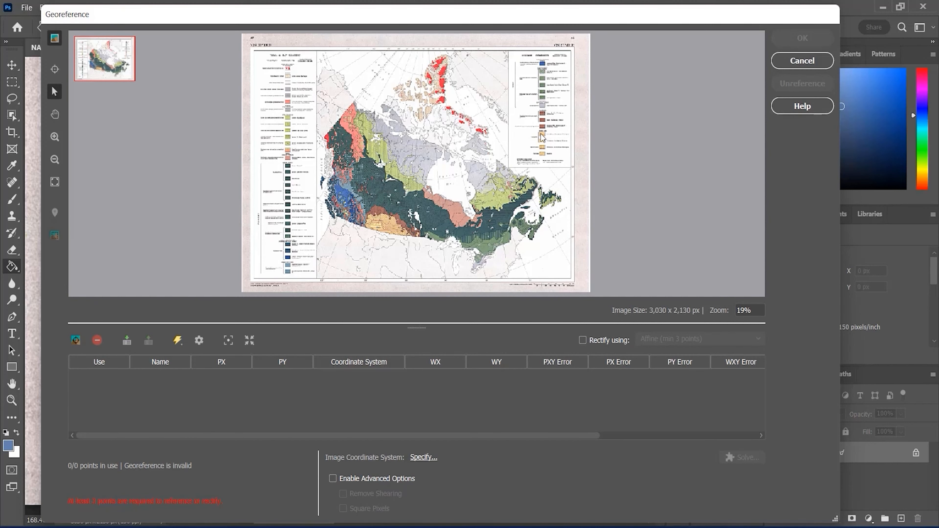
# Add a control point at the grid-line intersection beside the 60° label, east of Hudson Strait
pyautogui.scroll(3, 532, 162)
pyautogui.scroll(1, 686, 170)
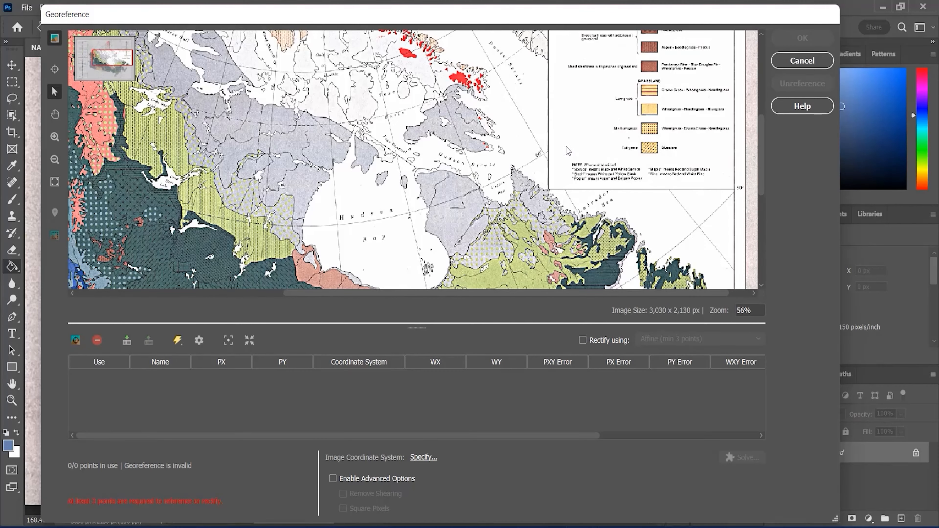
pyautogui.scroll(4, 481, 148)
pyautogui.scroll(3, 388, 107)
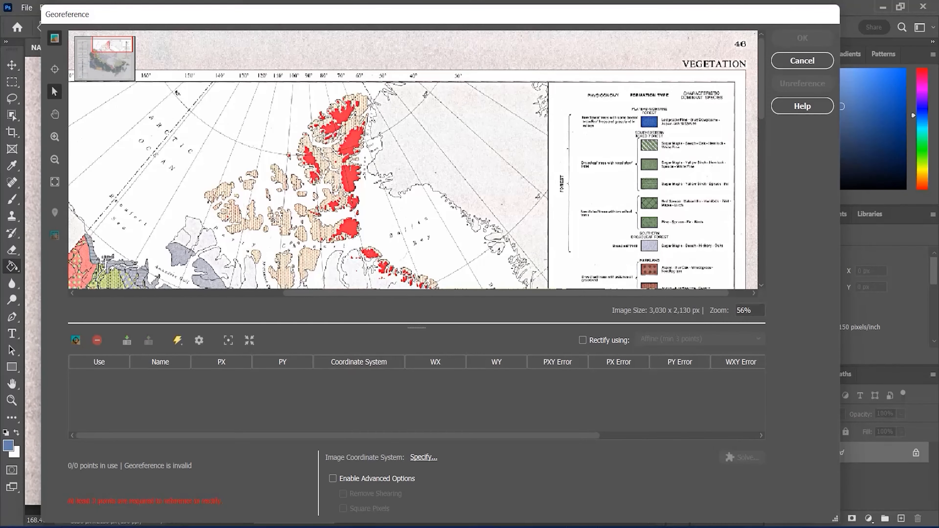
pyautogui.scroll(-6, 425, 129)
pyautogui.scroll(-2, 467, 157)
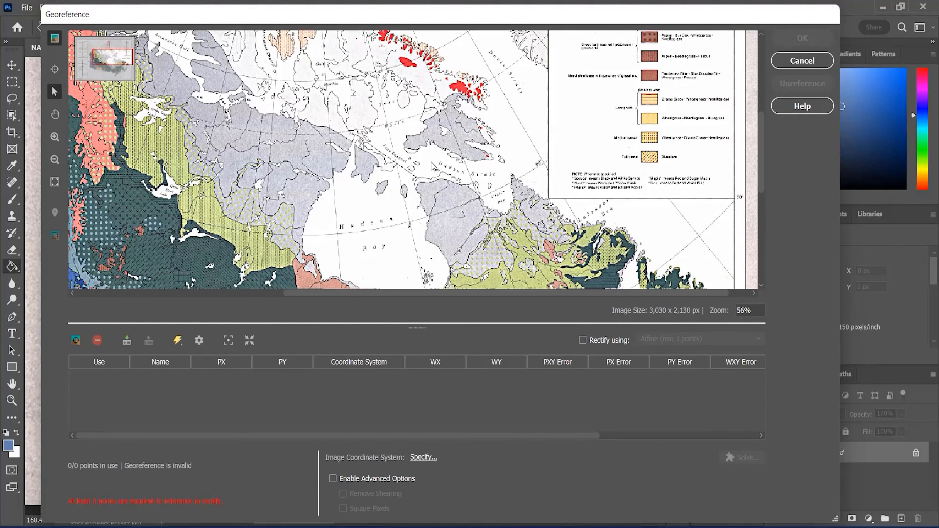
pyautogui.click(55, 69)
pyautogui.scroll(3, 544, 164)
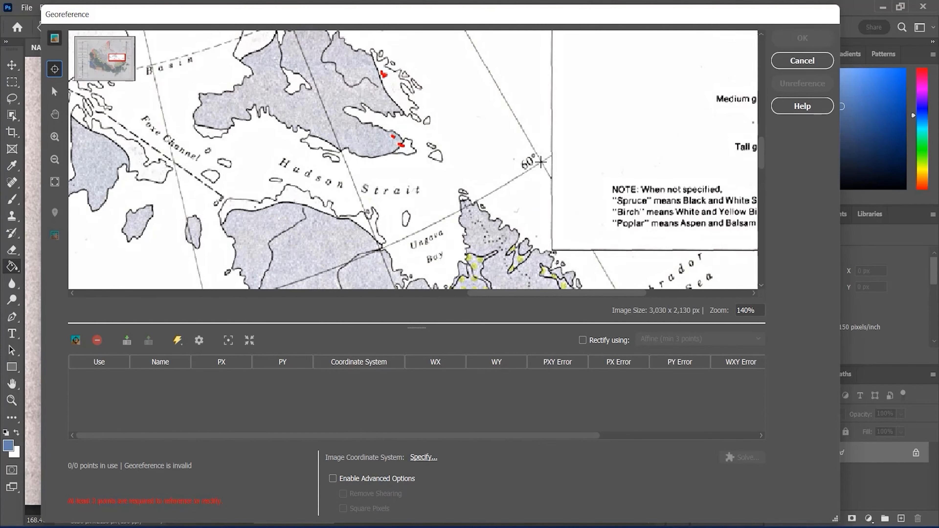
pyautogui.click(541, 162)
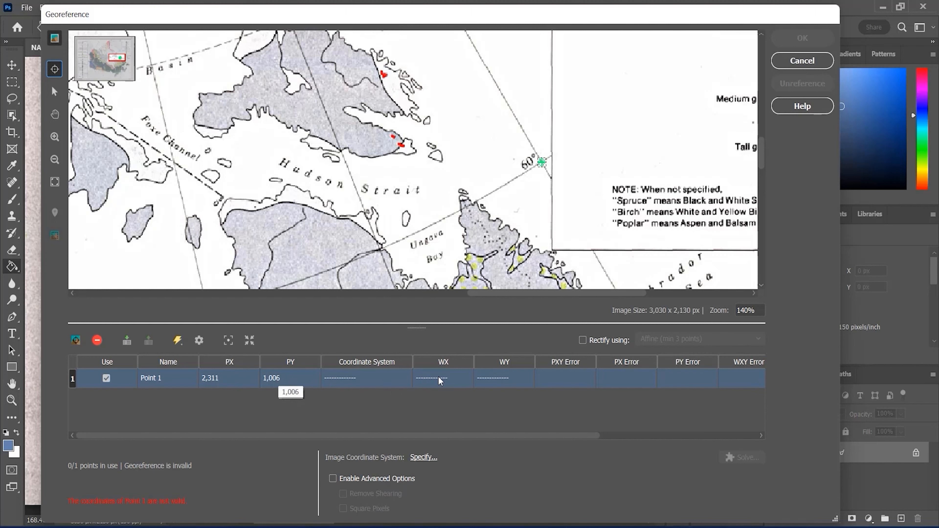
# Edit the location of Point 1 and assign it the NAD27 geodetic coordinate system
pyautogui.doubleClick(361, 379)
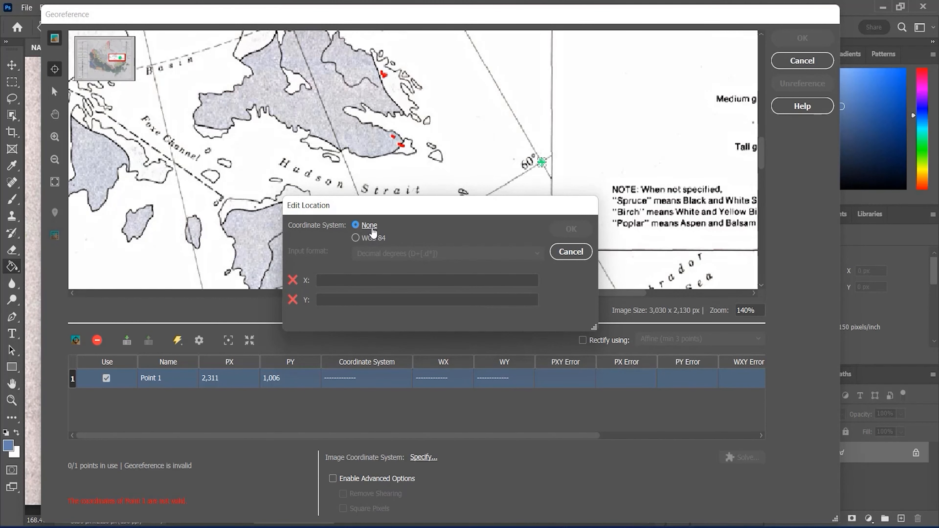
pyautogui.click(373, 229)
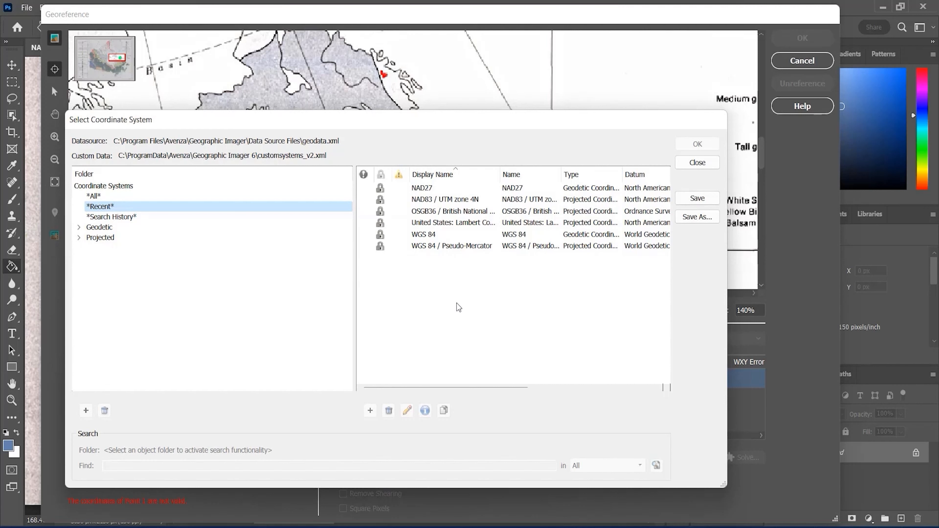
pyautogui.click(461, 190)
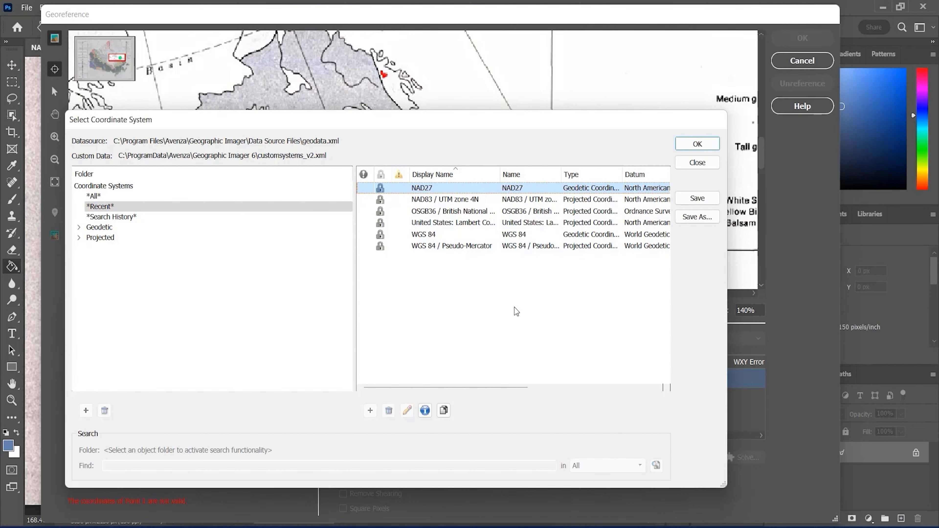
pyautogui.click(697, 143)
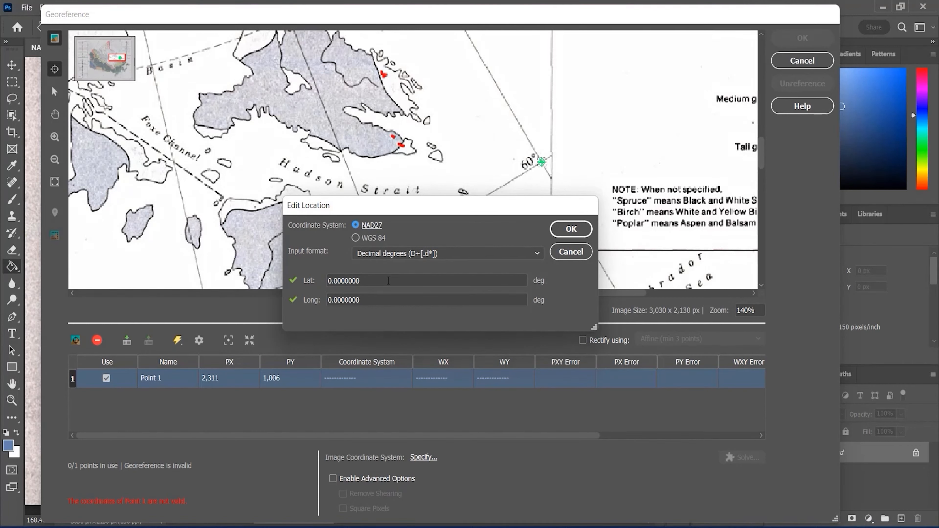
# Set Point 1's latitude to 60 and longitude to -60 degrees and accept the location
pyautogui.moveTo(386, 282); pyautogui.dragTo(299, 302)
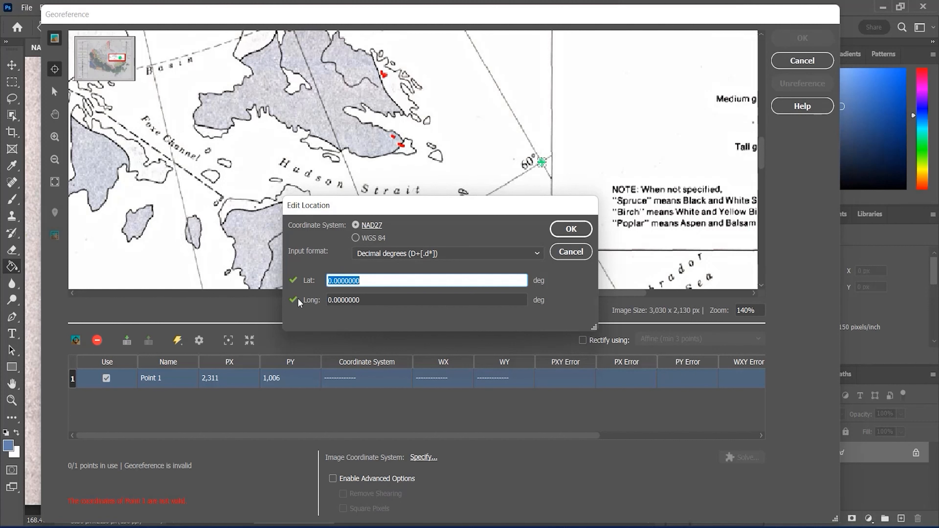
pyautogui.write('60')
pyautogui.press('Tab')
pyautogui.write('-60')
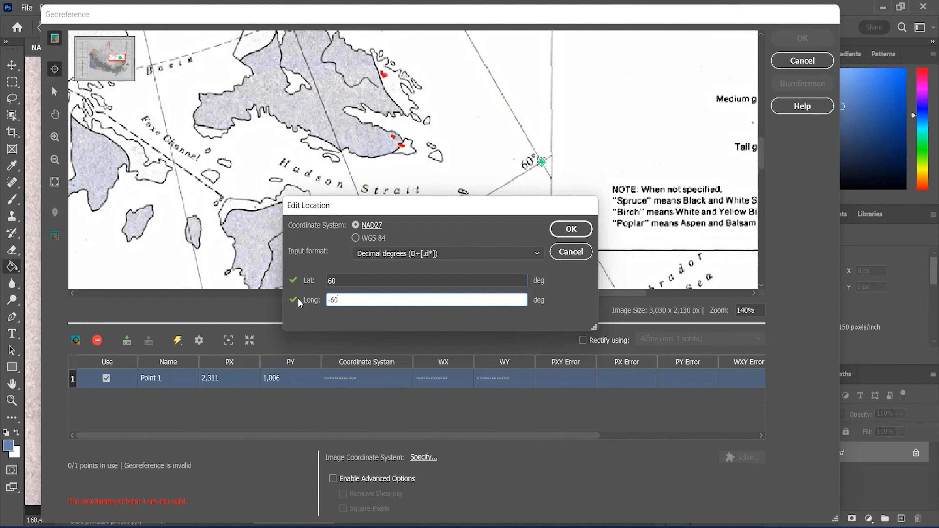
pyautogui.click(636, 364)
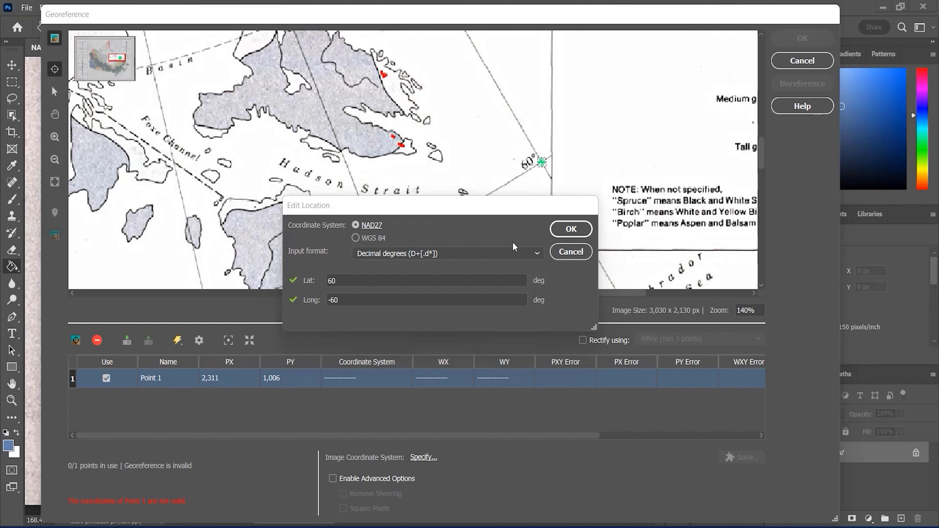
pyautogui.click(569, 229)
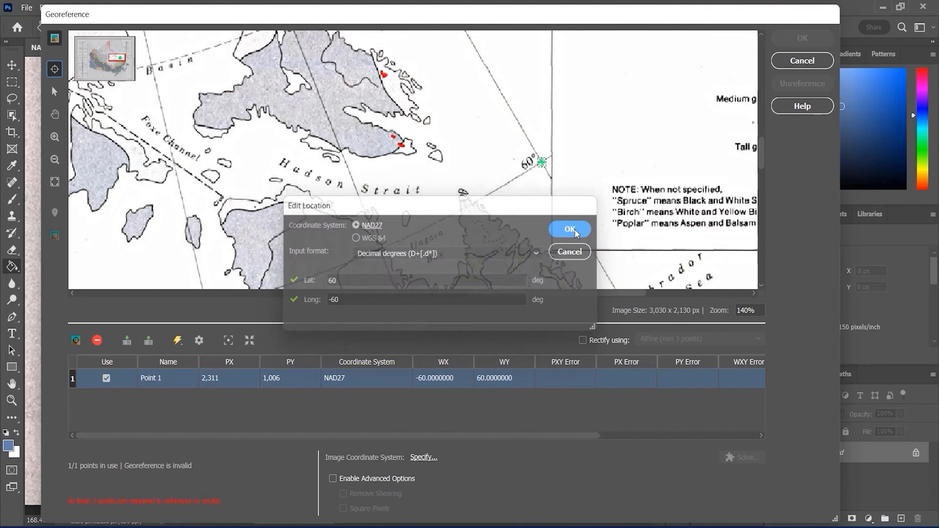
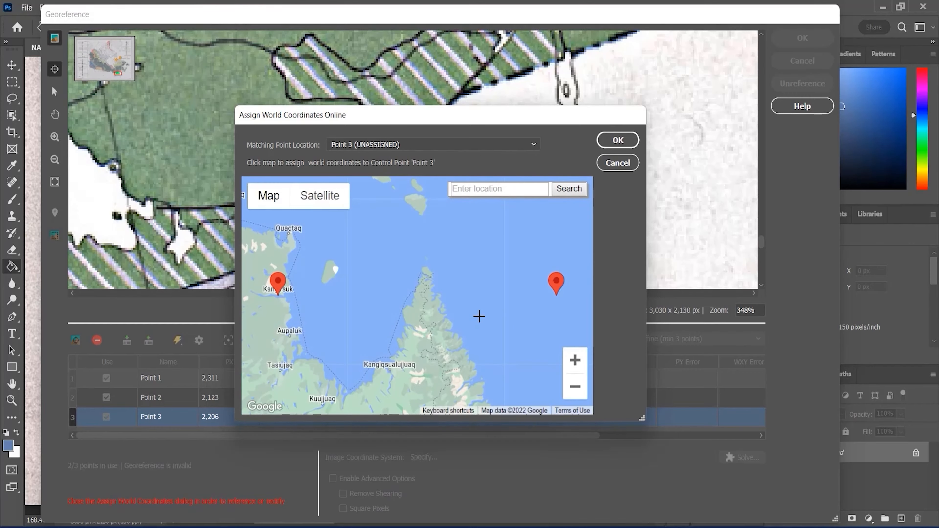
# Assign Point 3 world coordinates of about 44.507, -75.774 on the online map, northeast of Lake Ontario near Kingston
pyautogui.moveTo(450, 337); pyautogui.dragTo(441, 215)
pyautogui.moveTo(436, 344); pyautogui.dragTo(420, 211)
pyautogui.scroll(-1, 450, 345)
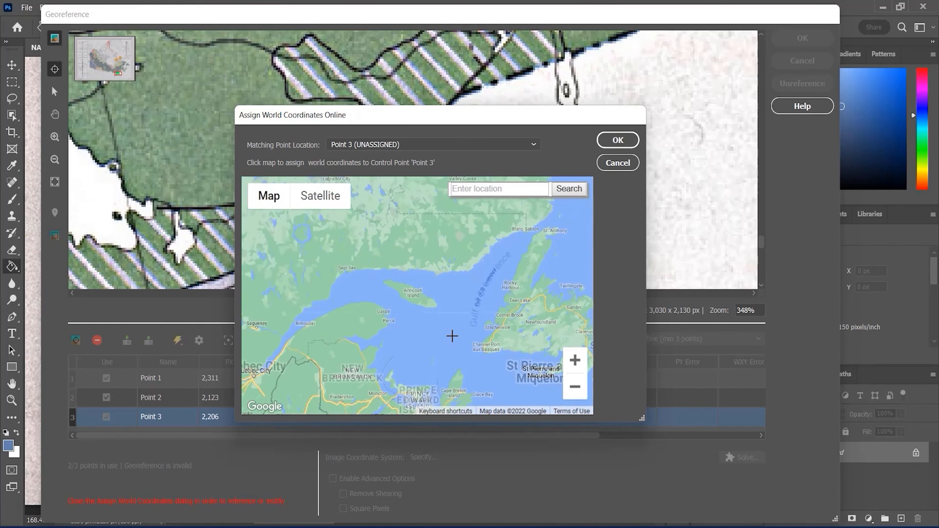
pyautogui.moveTo(296, 363); pyautogui.dragTo(477, 313)
pyautogui.scroll(2, 382, 320)
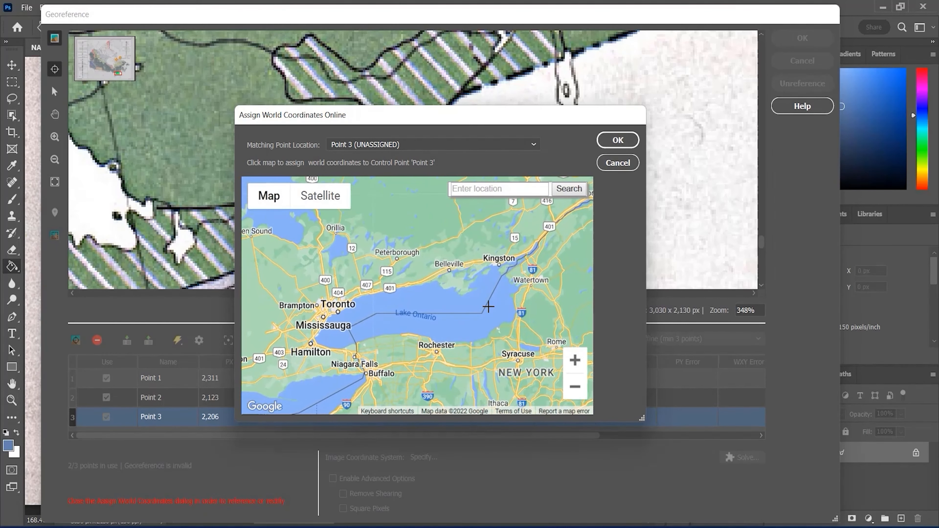
pyautogui.moveTo(474, 115); pyautogui.dragTo(395, 210)
pyautogui.scroll(4, 462, 337)
pyautogui.click(350, 381)
pyautogui.click(540, 234)
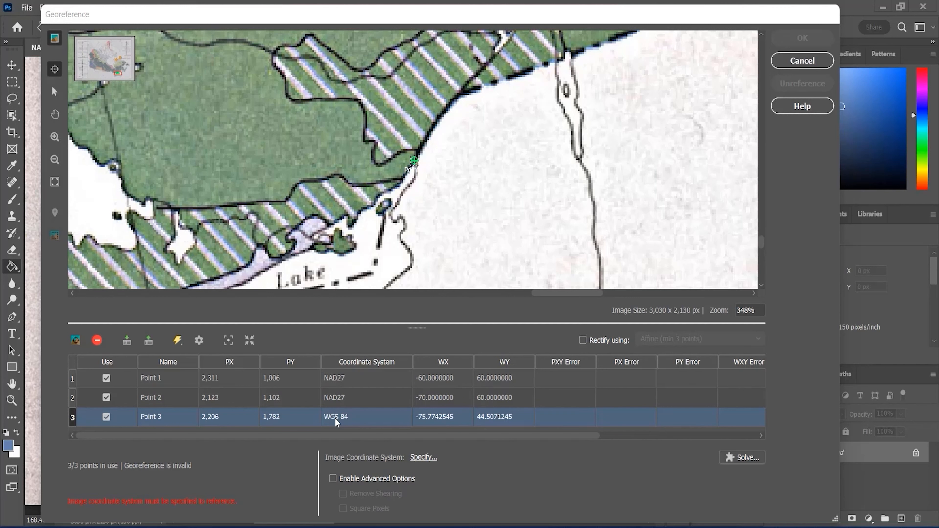
# Import additional control points from NAOC_4ed_VegetationRegions_ControlPts.csv and review the point list
pyautogui.click(127, 341)
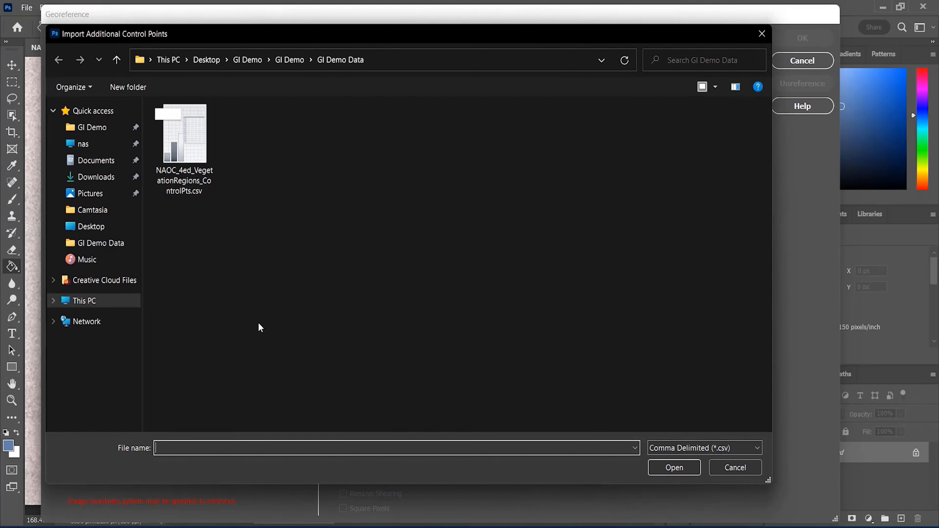
pyautogui.click(195, 151)
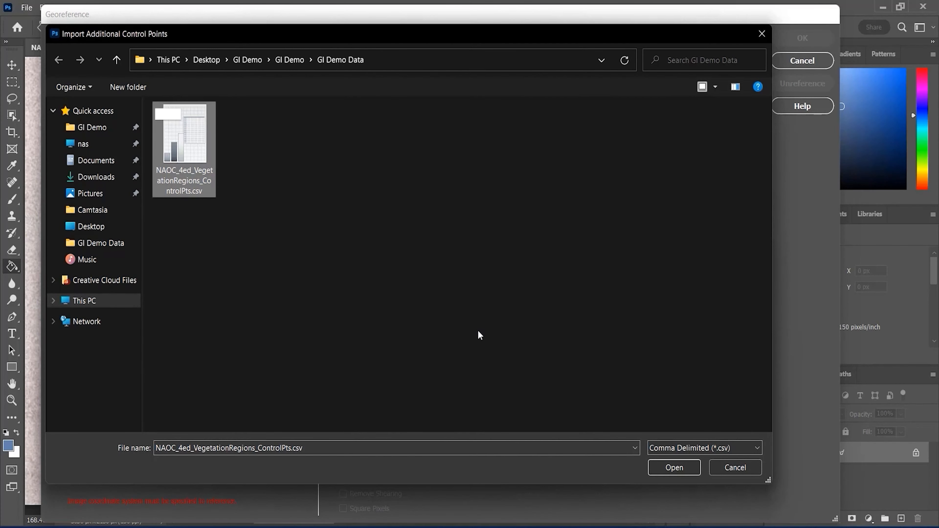
pyautogui.click(677, 468)
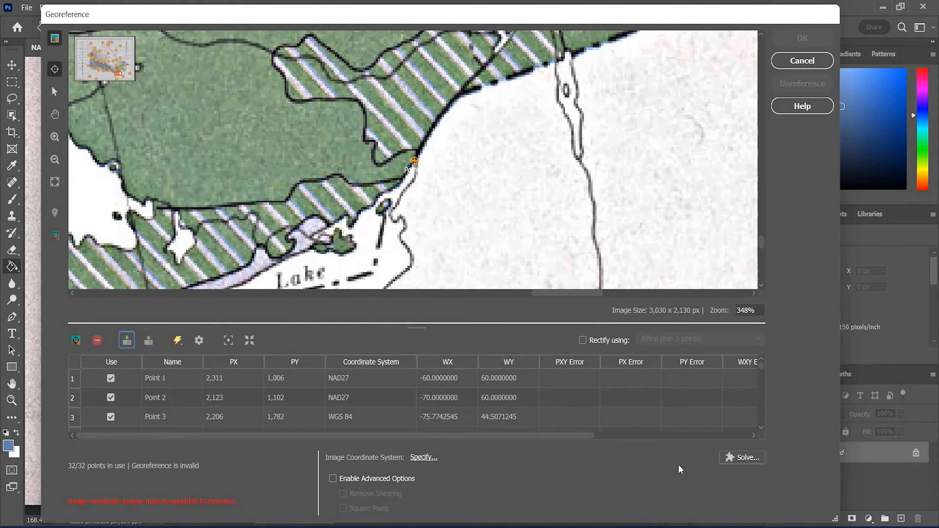
pyautogui.scroll(-8, 590, 379)
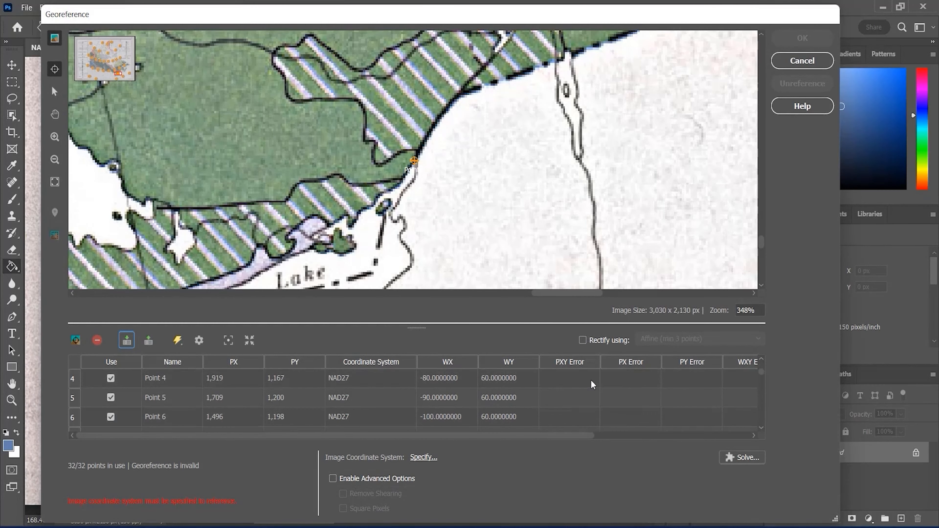
pyautogui.scroll(-2, 590, 380)
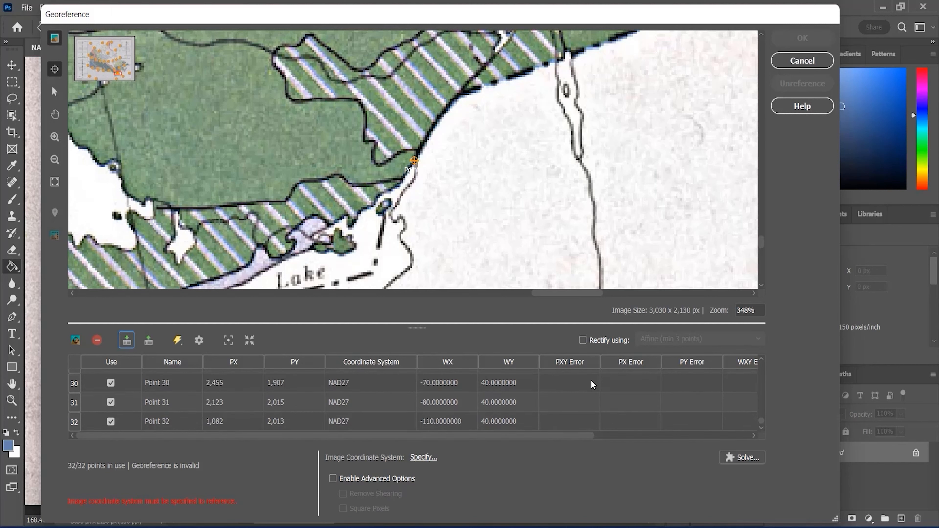
# Start specifying the image coordinate system and search the projected systems for "Canada Lambert"
pyautogui.click(423, 457)
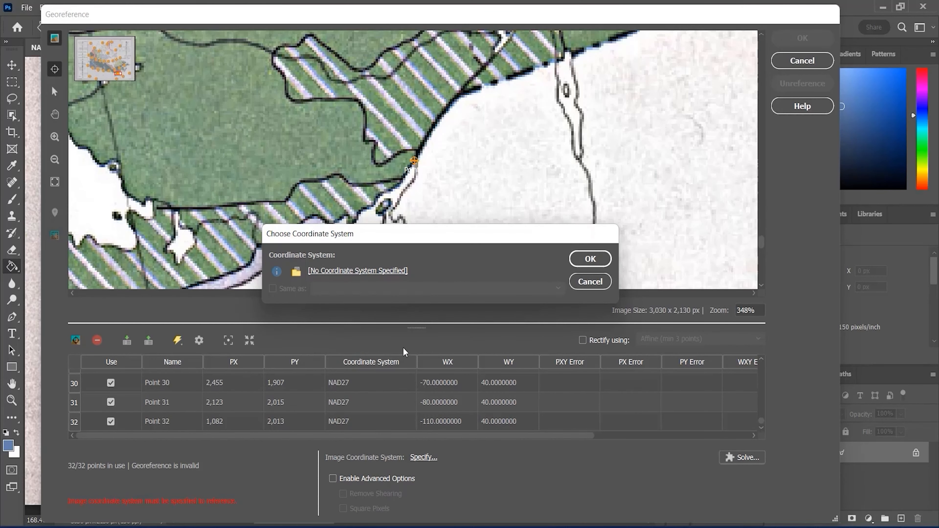
pyautogui.click(376, 272)
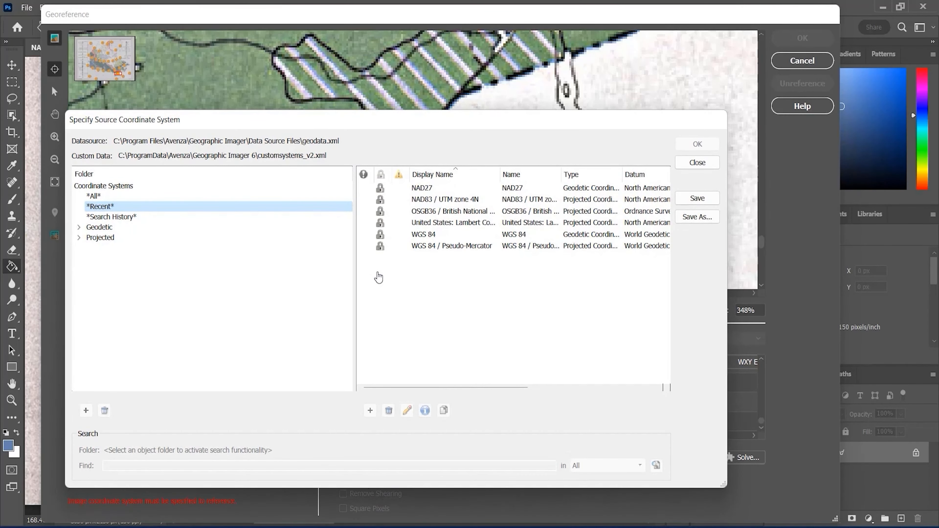
pyautogui.click(217, 239)
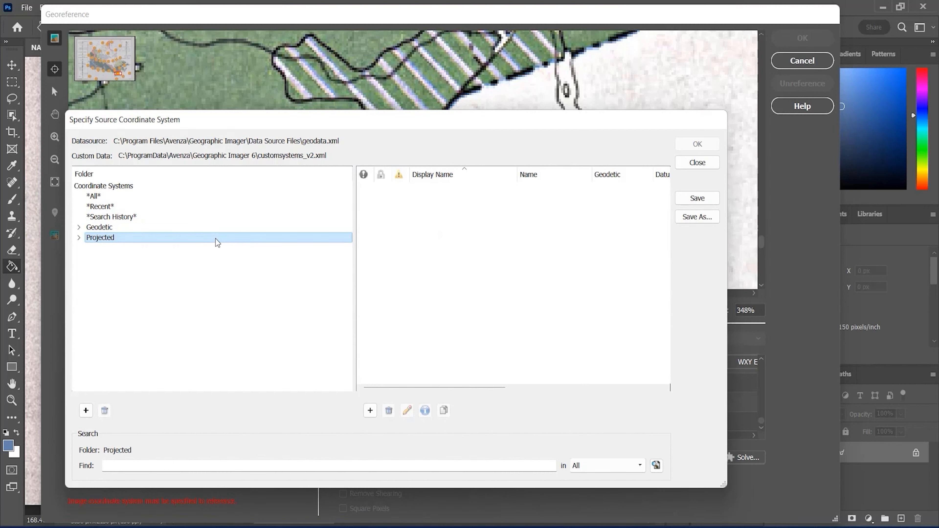
pyautogui.click(221, 465)
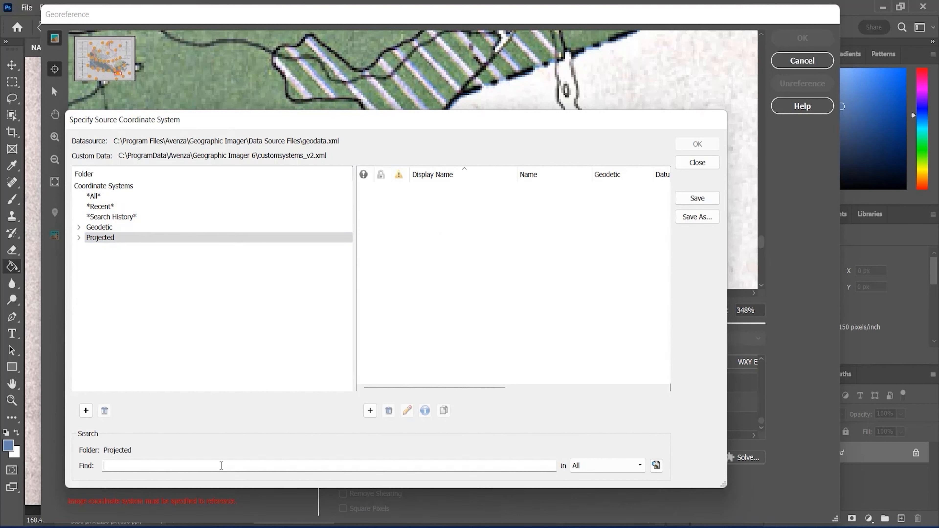
pyautogui.write('Canada Lambert')
pyautogui.press('Return')
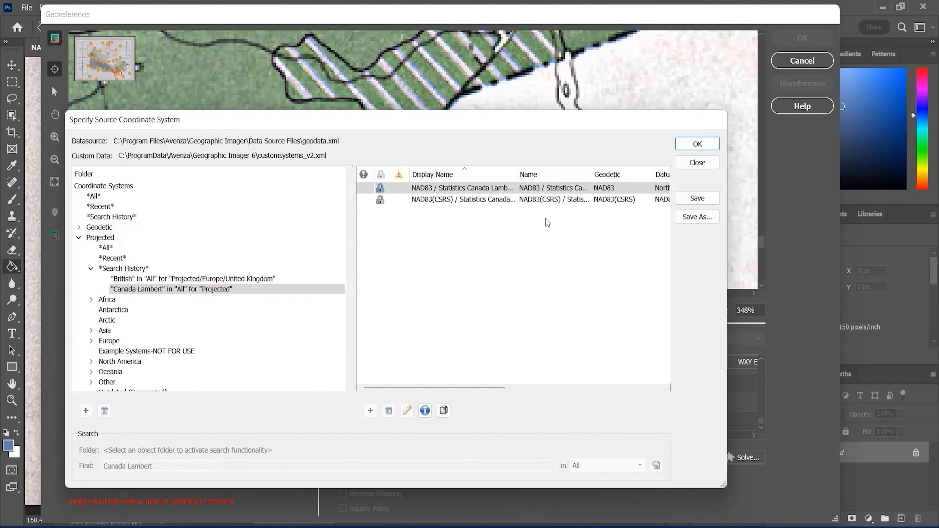
# Examine the datum, projection and parameters in the definition of NAD83 / Statistics Canada Lambert
pyautogui.click(472, 175)
pyautogui.click(467, 174)
pyautogui.click(464, 188)
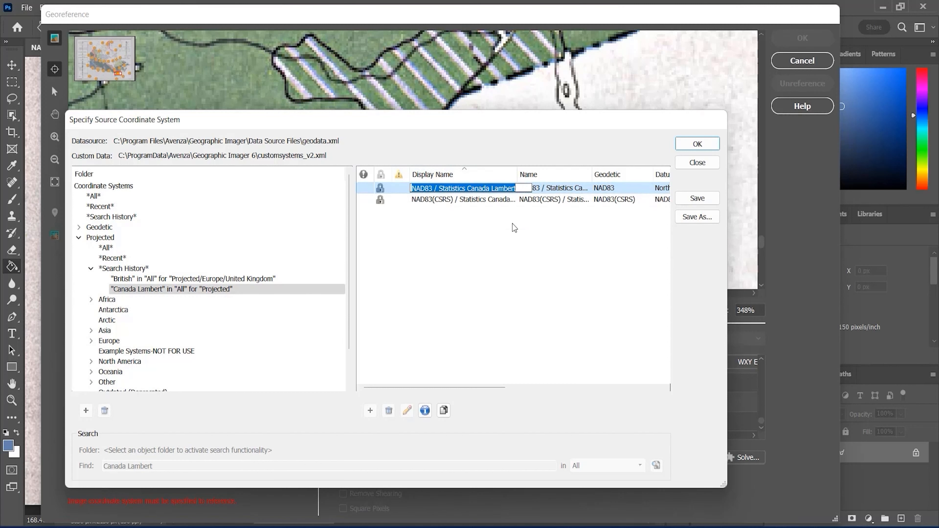
pyautogui.click(480, 260)
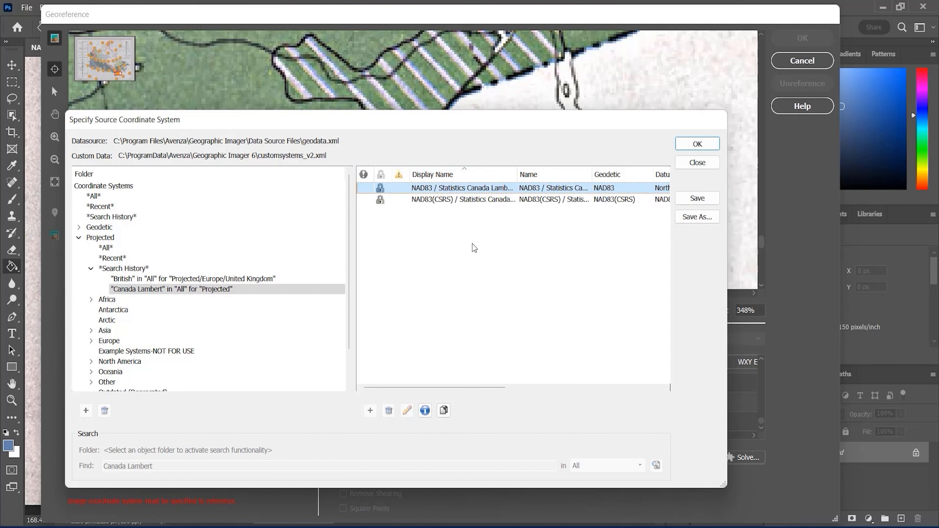
pyautogui.click(426, 410)
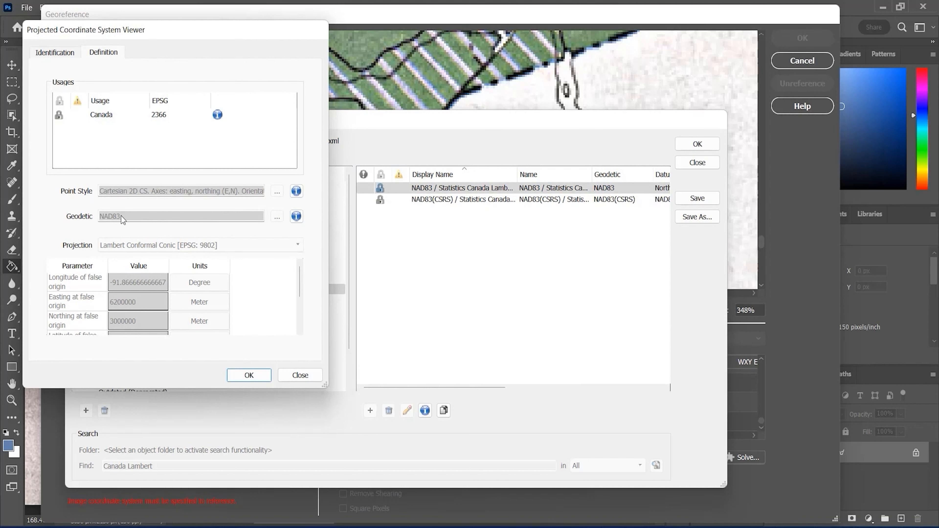
pyautogui.scroll(-3, 285, 305)
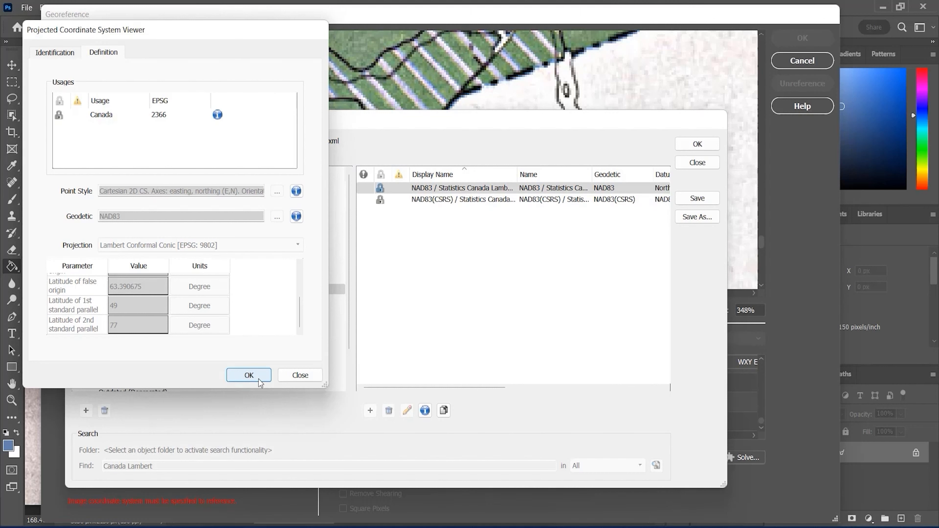
pyautogui.click(311, 375)
# Duplicate the NAD83 / Statistics Canada Lambert system and name the copy "NAD27 / Canada Lambert"
pyautogui.click(443, 410)
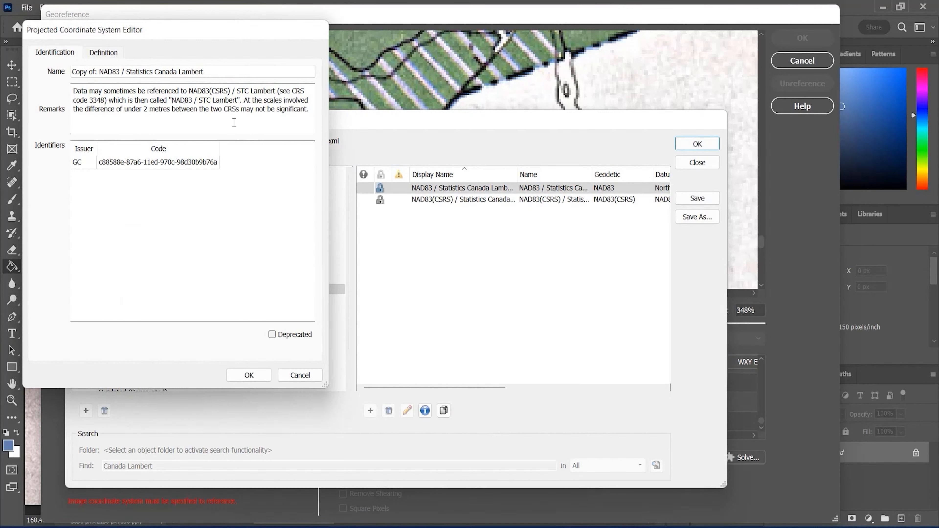
pyautogui.tripleClick(245, 72)
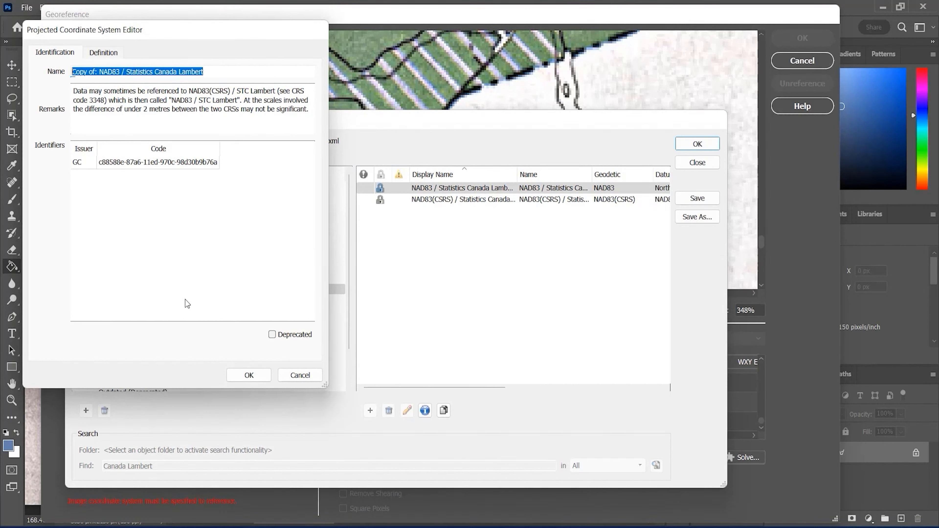
pyautogui.write('NAD')
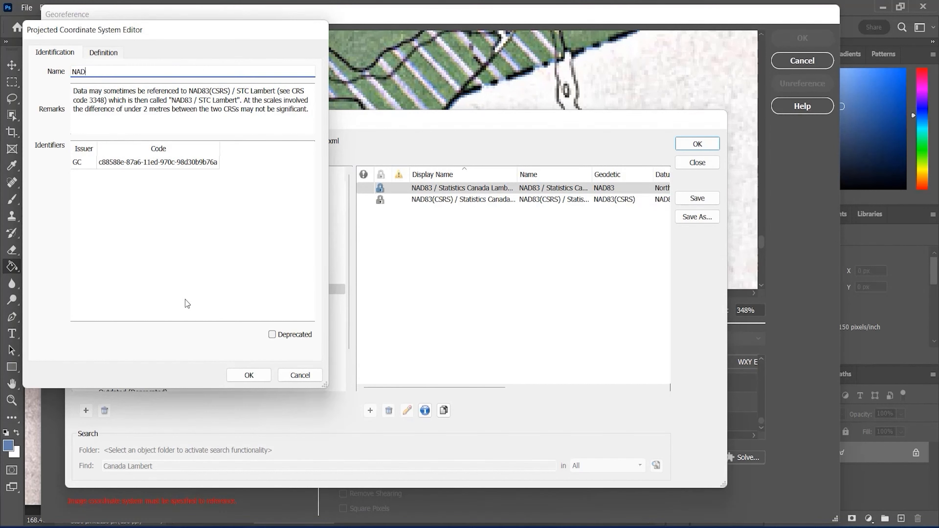
pyautogui.write('27 / Canada Lambert')
# Set the copied system's geodetic base to NAD27 and accept the new projected coordinate system
pyautogui.click(112, 53)
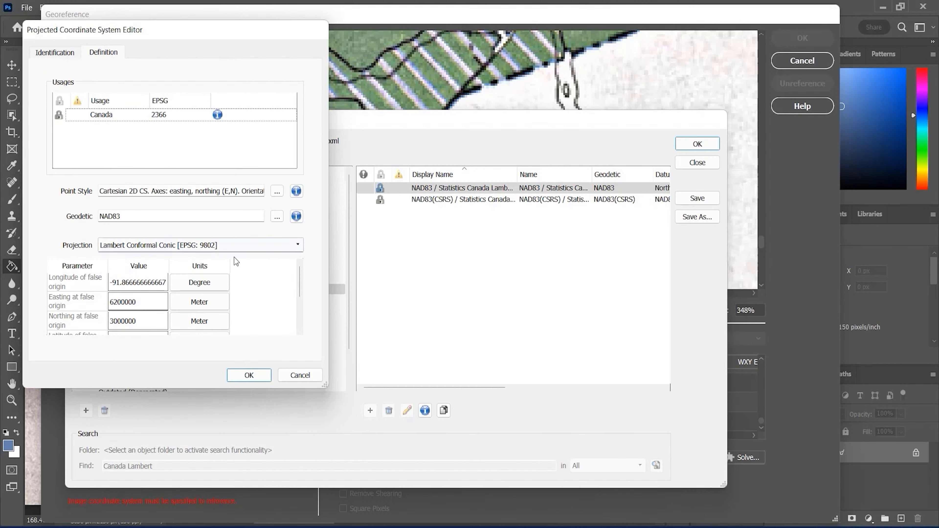
pyautogui.click(276, 218)
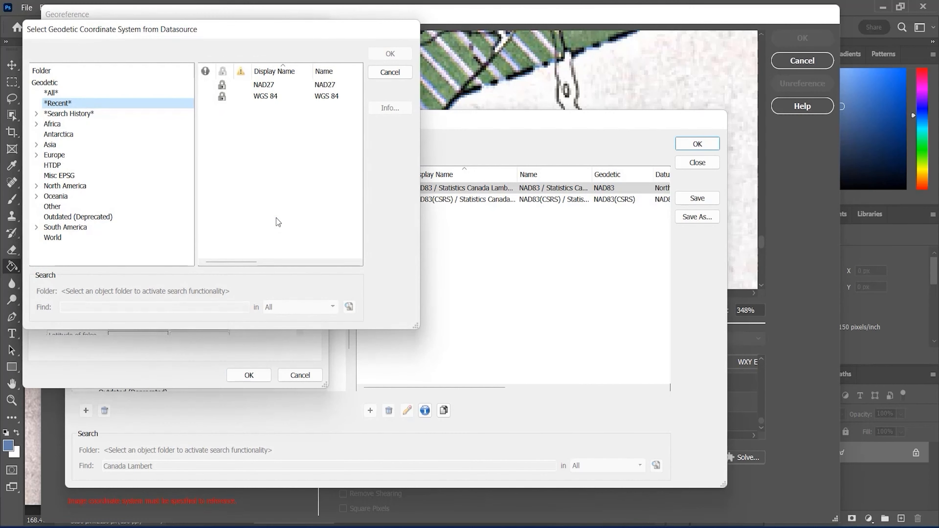
pyautogui.click(273, 86)
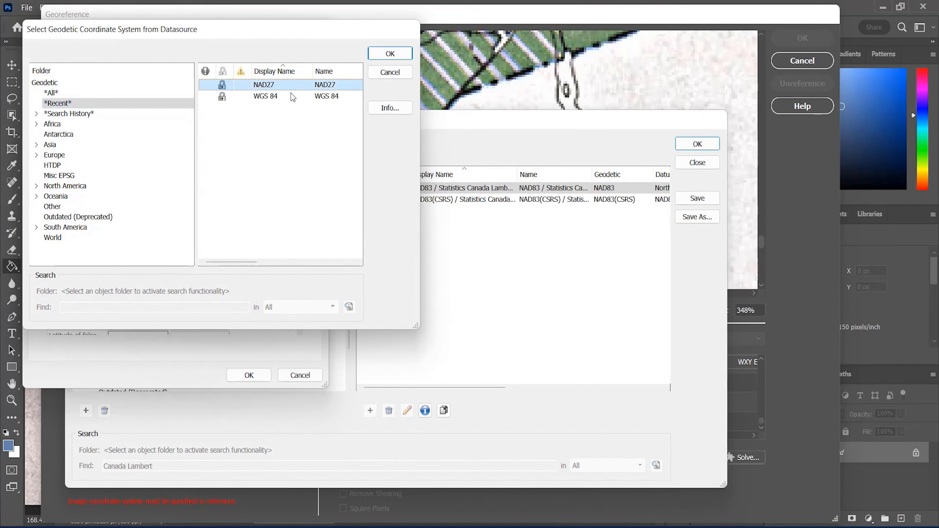
pyautogui.click(406, 55)
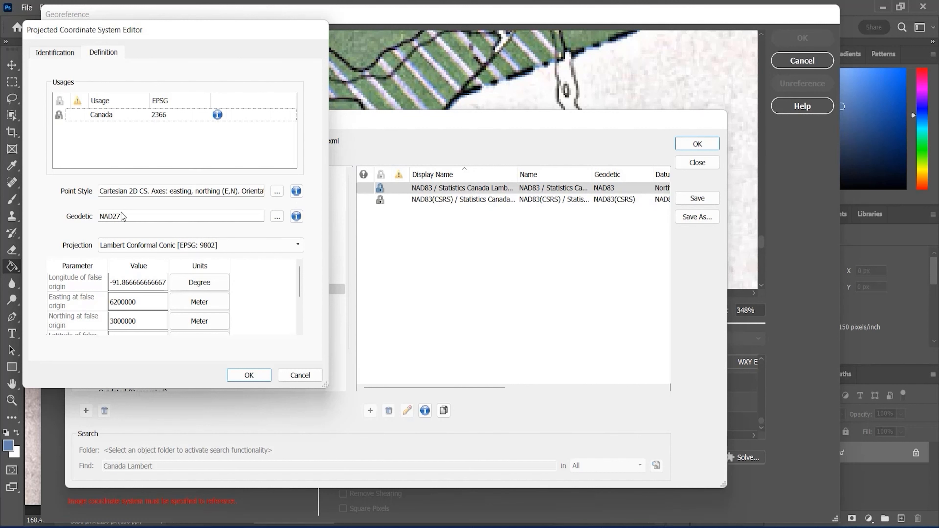
pyautogui.click(264, 381)
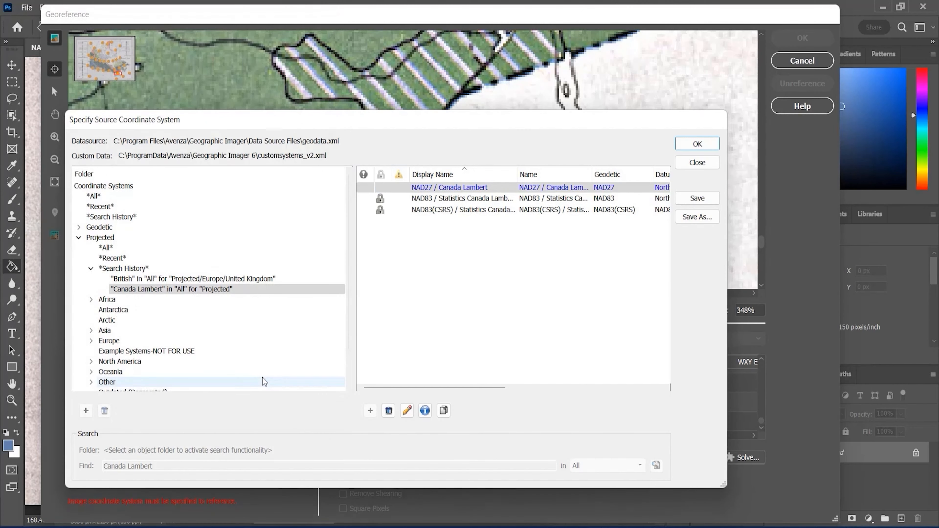
# Apply NAD27 / Canada Lambert to the image without saving the custom systems file, and review the control points' pixel and world errors
pyautogui.click(691, 145)
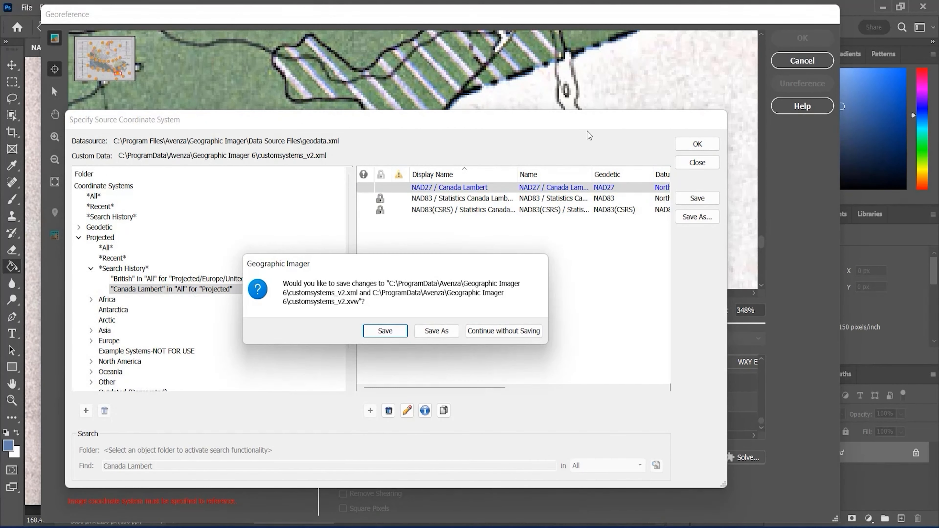
pyautogui.click(507, 331)
pyautogui.click(588, 259)
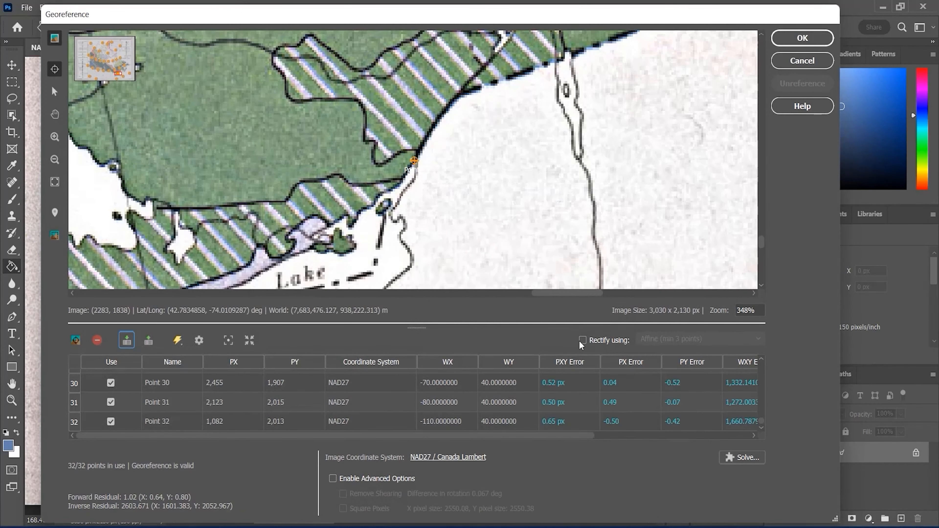
pyautogui.moveTo(556, 435); pyautogui.dragTo(713, 442)
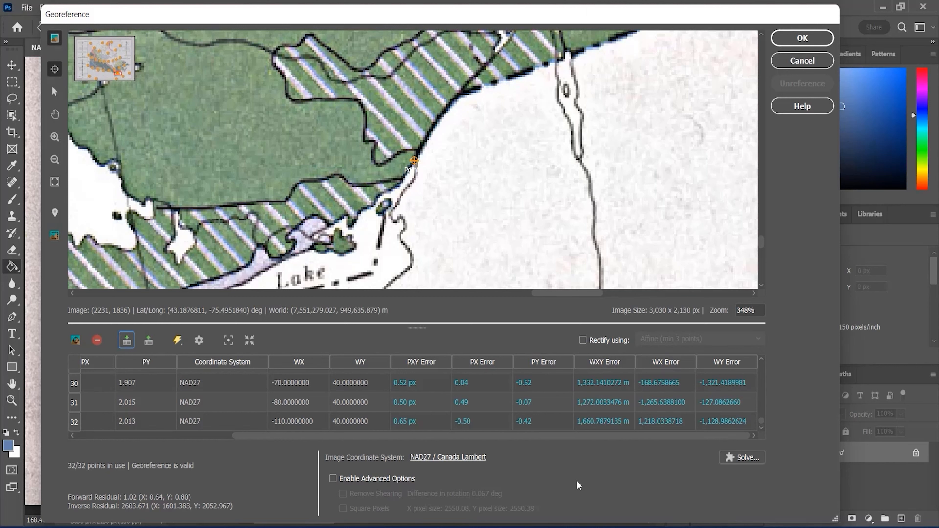
pyautogui.scroll(4, 602, 406)
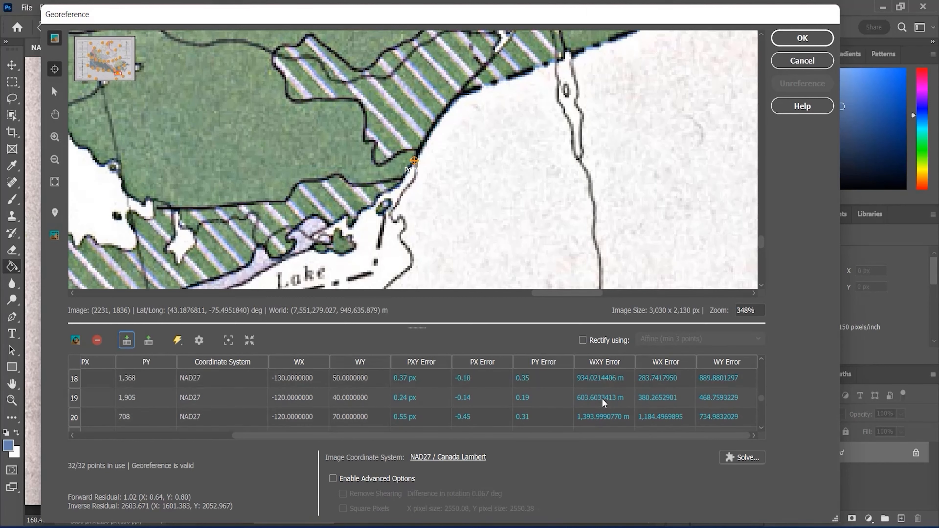
pyautogui.scroll(6, 603, 403)
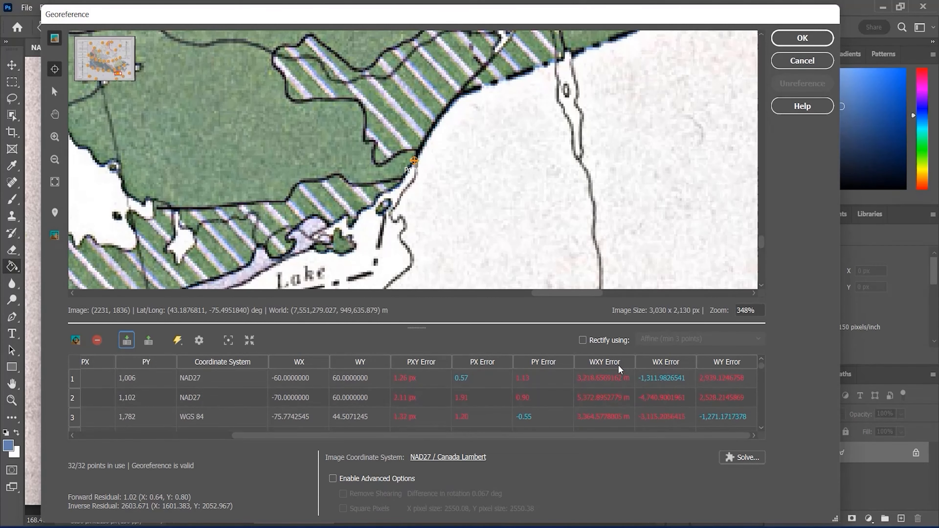
# Try rectifying with higher-order methods such as Cubic and Quintic Polynomial, reset the method to Affine, and turn rectification off
pyautogui.click(582, 340)
pyautogui.click(699, 338)
pyautogui.click(698, 389)
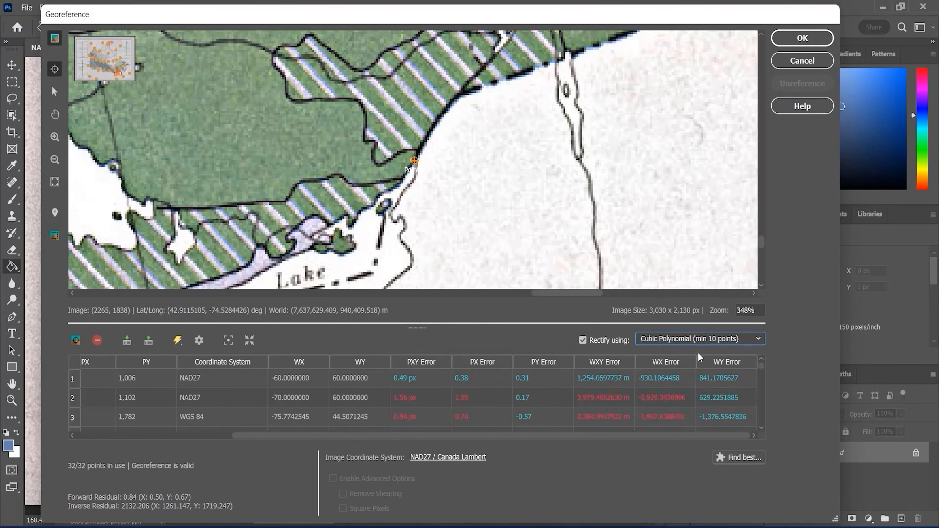
pyautogui.click(705, 339)
pyautogui.click(690, 404)
pyautogui.click(692, 342)
pyautogui.click(695, 422)
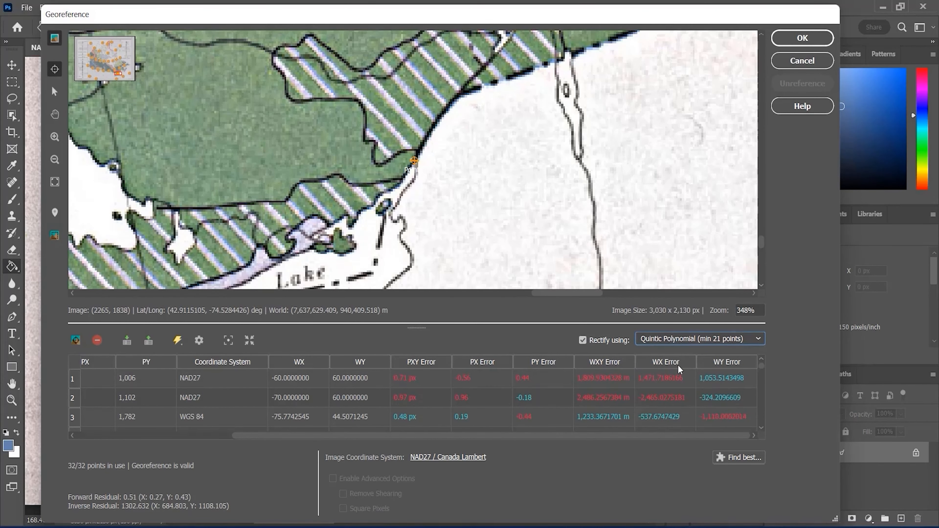
pyautogui.click(685, 339)
pyautogui.click(681, 358)
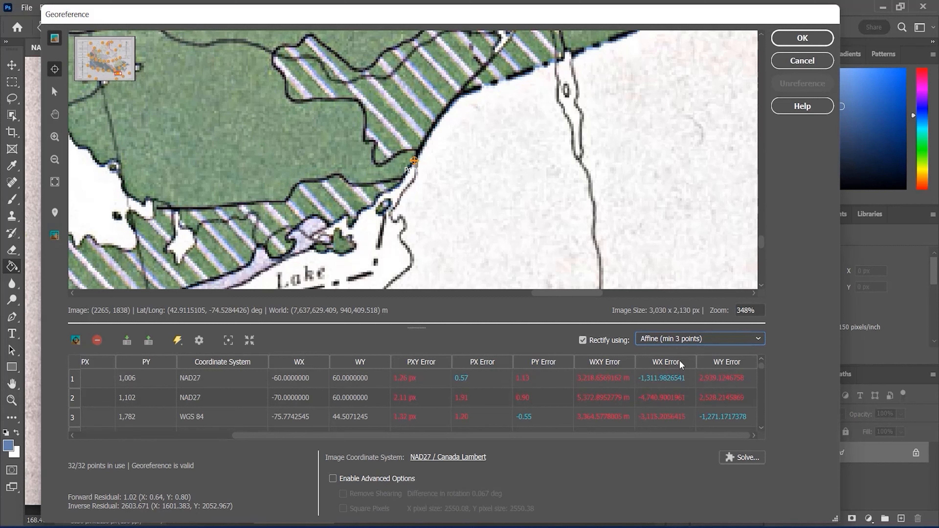
pyautogui.click(610, 340)
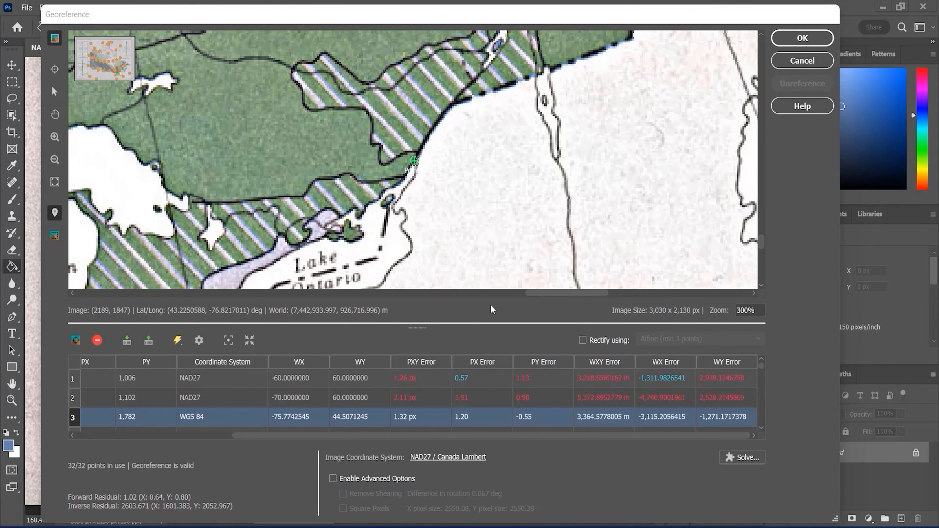
# Check control point 3 near the northeast end of Lake Ontario against the online map, then close the online view
pyautogui.click(54, 212)
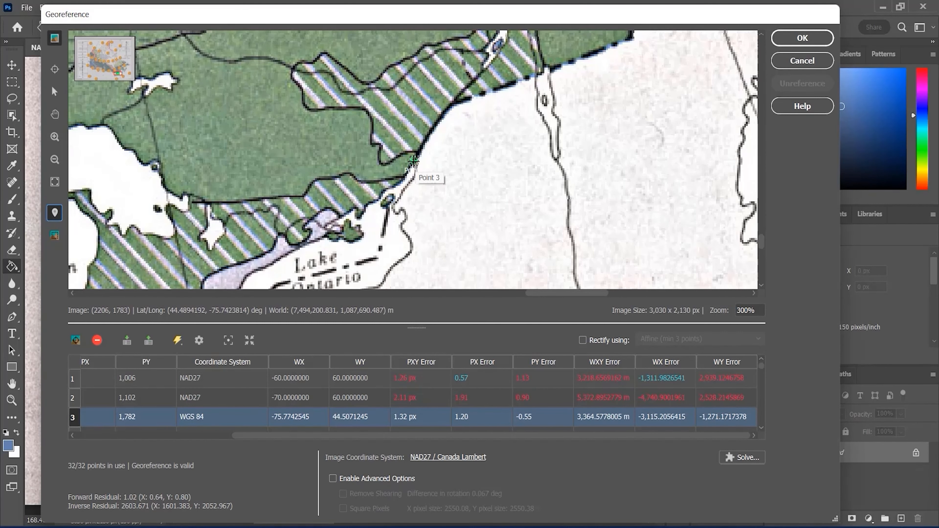
pyautogui.scroll(-5, 412, 160)
pyautogui.click(415, 162)
pyautogui.scroll(3, 634, 301)
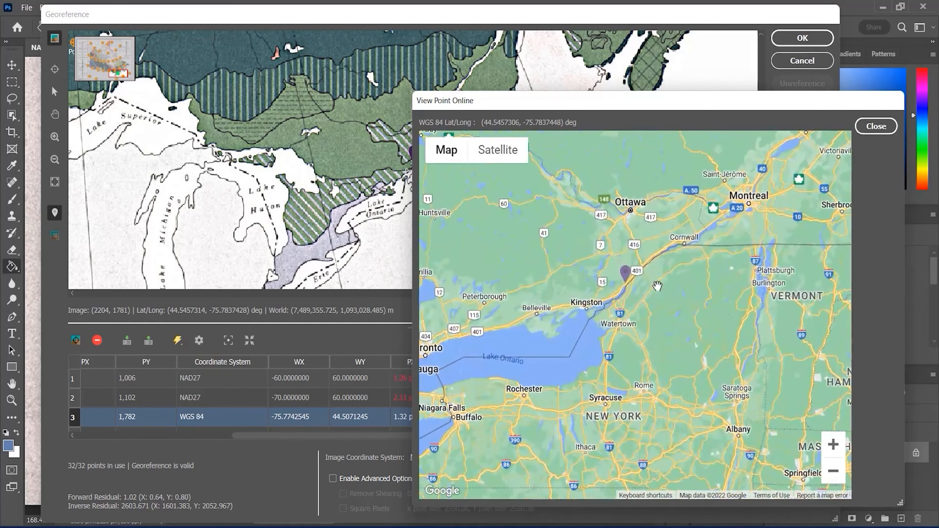
pyautogui.click(876, 126)
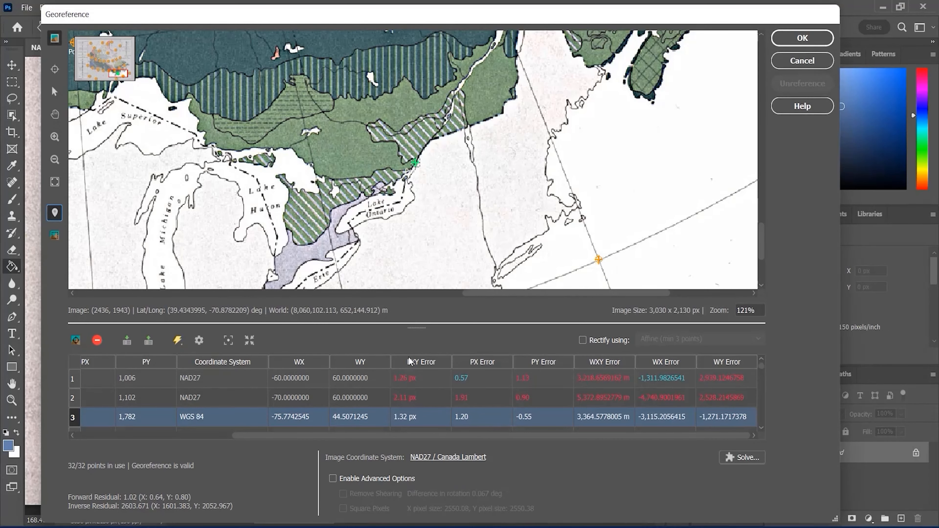
# Accept the georeferencing of the vegetation map with NAD27 / Canada Lambert as its coordinate system
pyautogui.scroll(-3, 399, 166)
pyautogui.scroll(5, 398, 166)
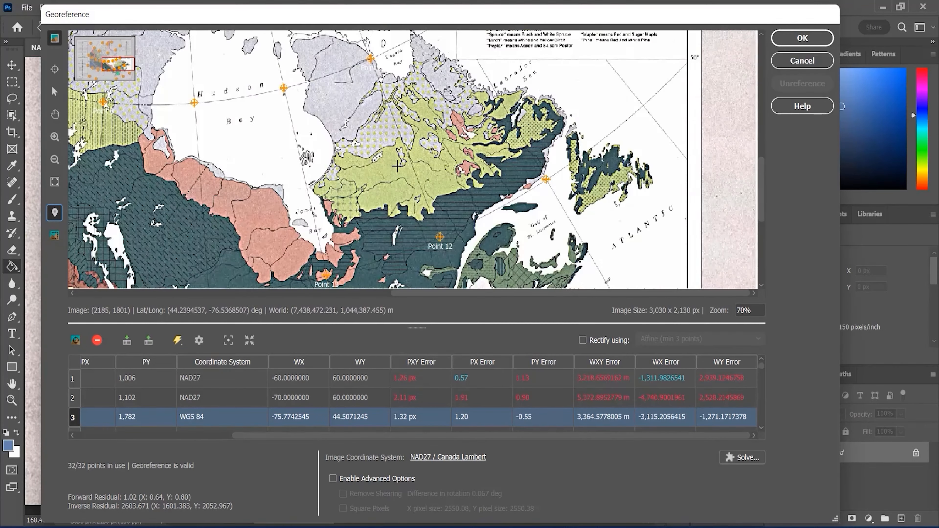
pyautogui.click(802, 38)
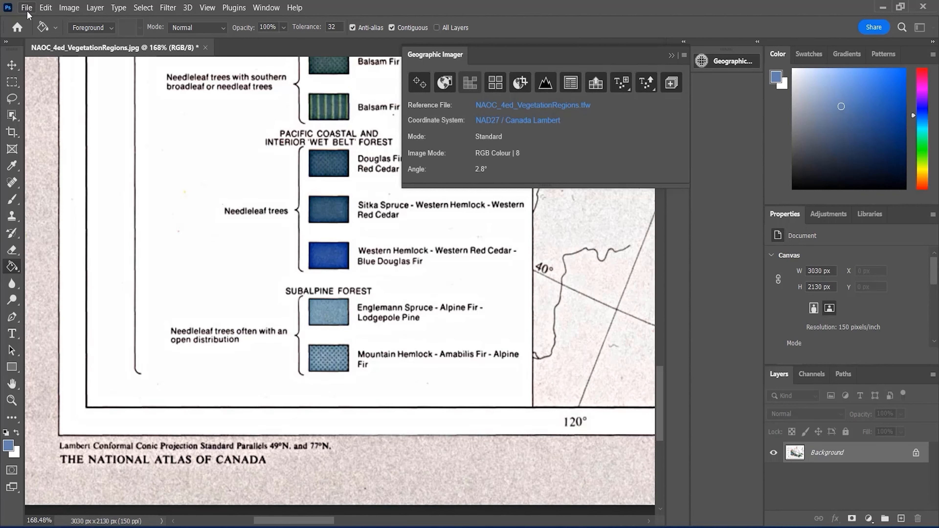
# Import the Canada outline with GI: Lines and Areas Import and display the document's paths
pyautogui.click(27, 10)
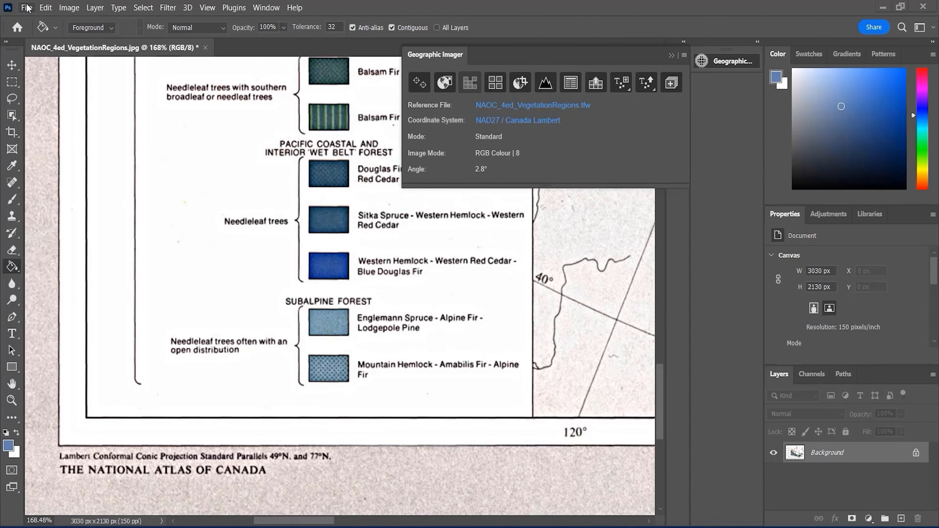
pyautogui.click(27, 9)
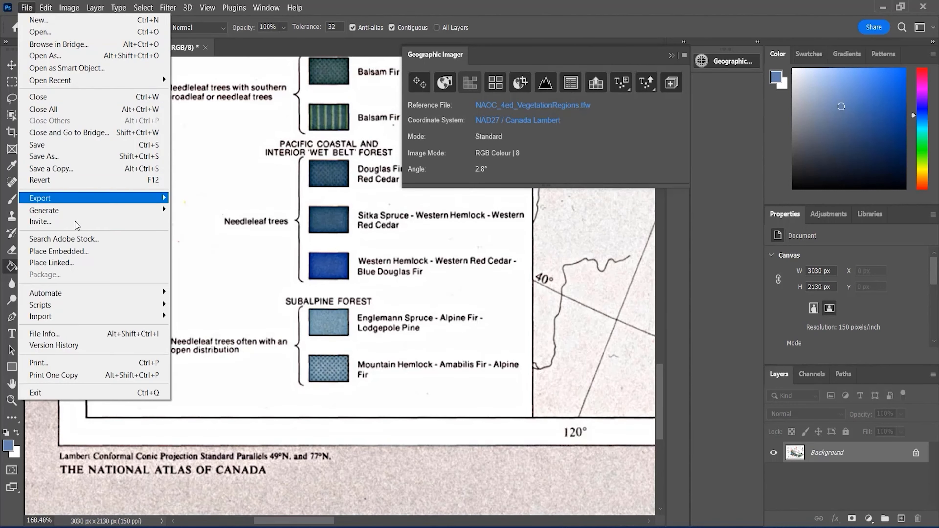
pyautogui.moveTo(103, 318)
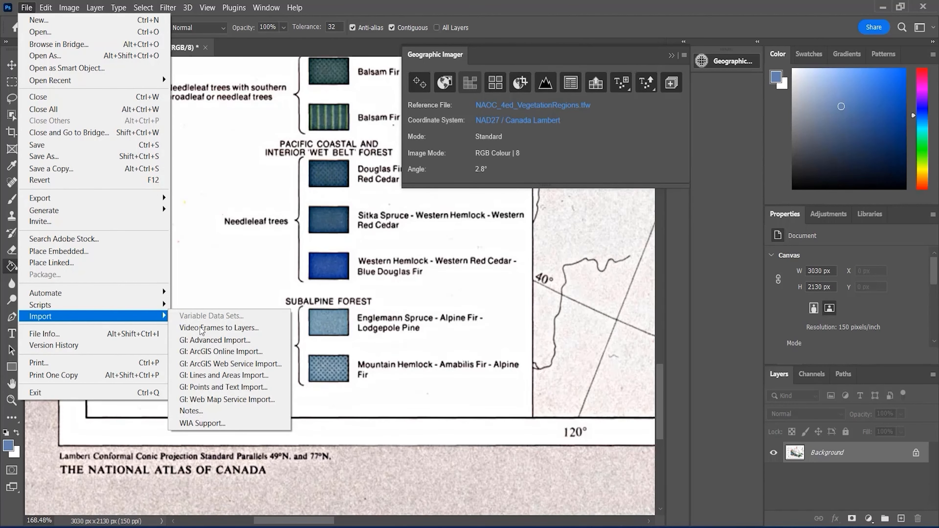
pyautogui.click(270, 375)
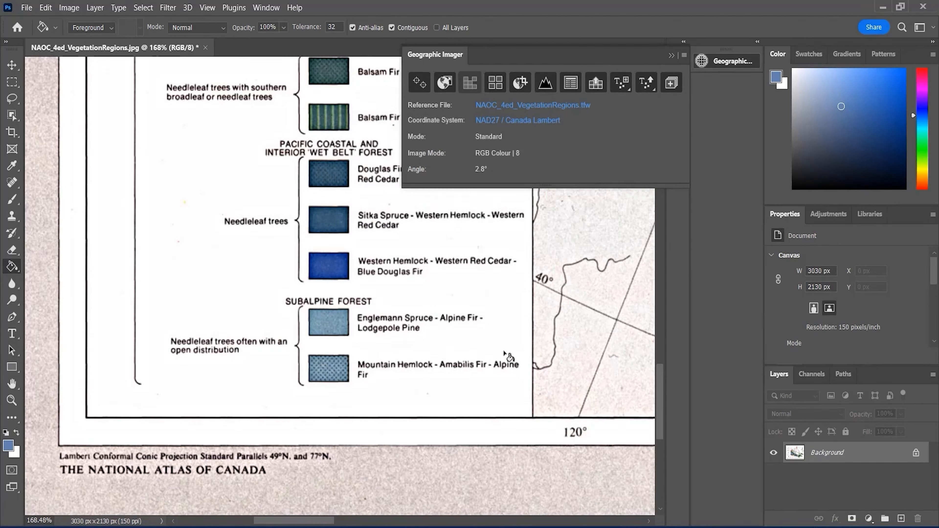
pyautogui.click(844, 374)
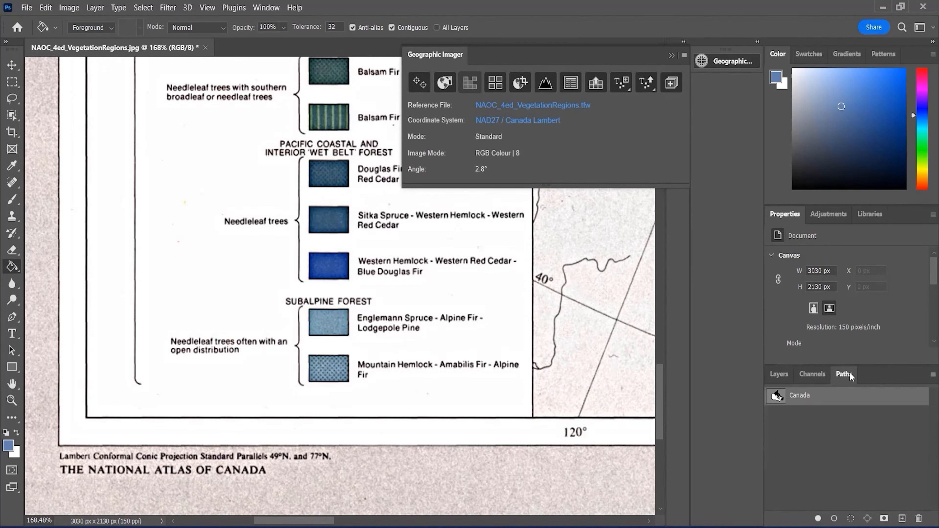